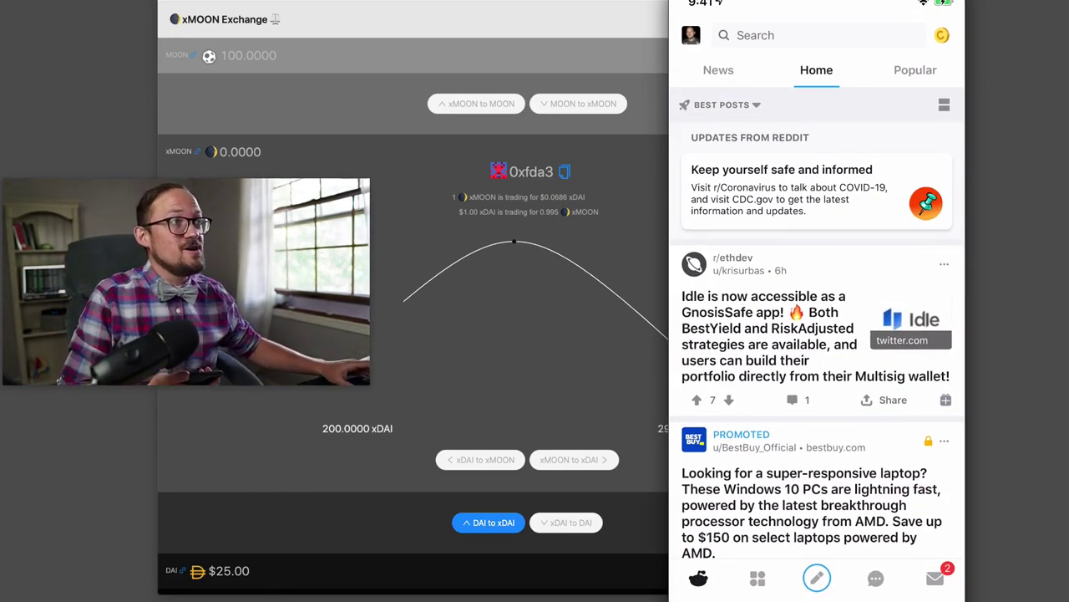
# Close the mirrored iPhone Reddit window to reveal the xMOON Exchange page.
pyautogui.moveTo(678, 129)
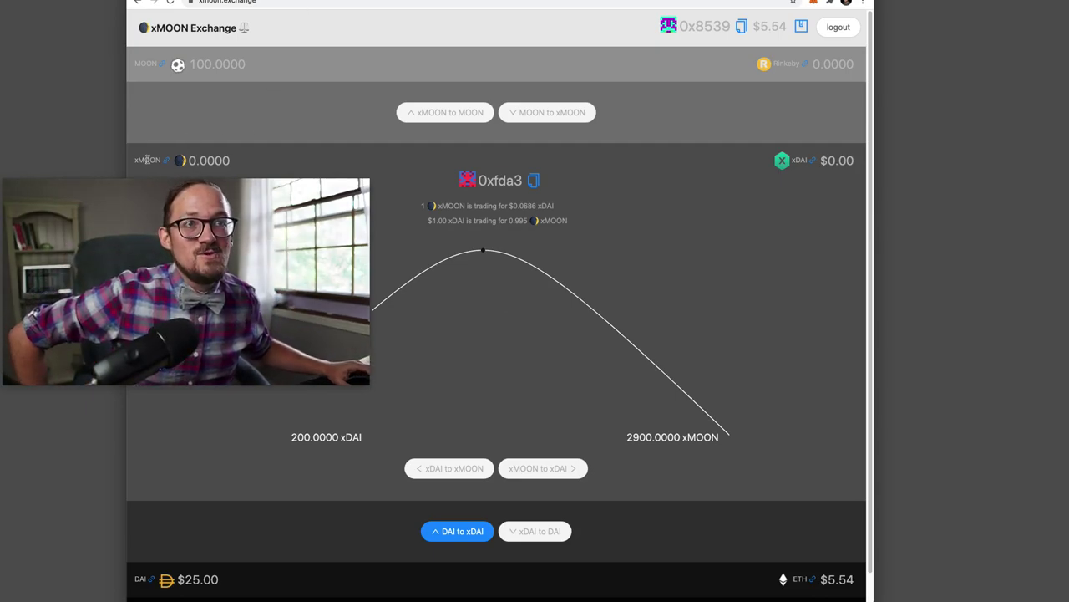
pyautogui.moveTo(231, 198)
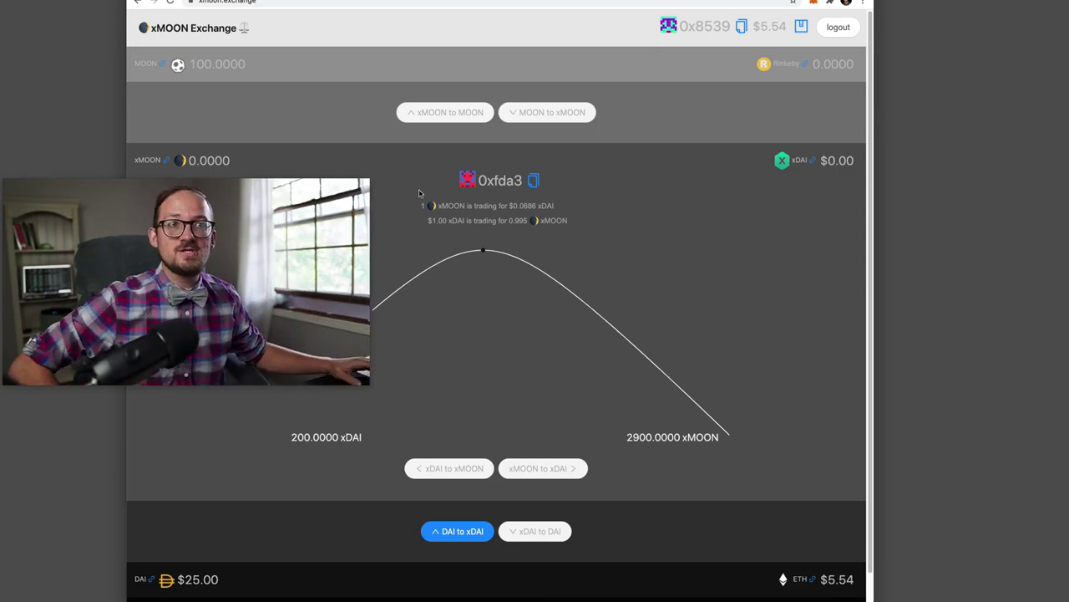
pyautogui.scroll(-2, 661, 287)
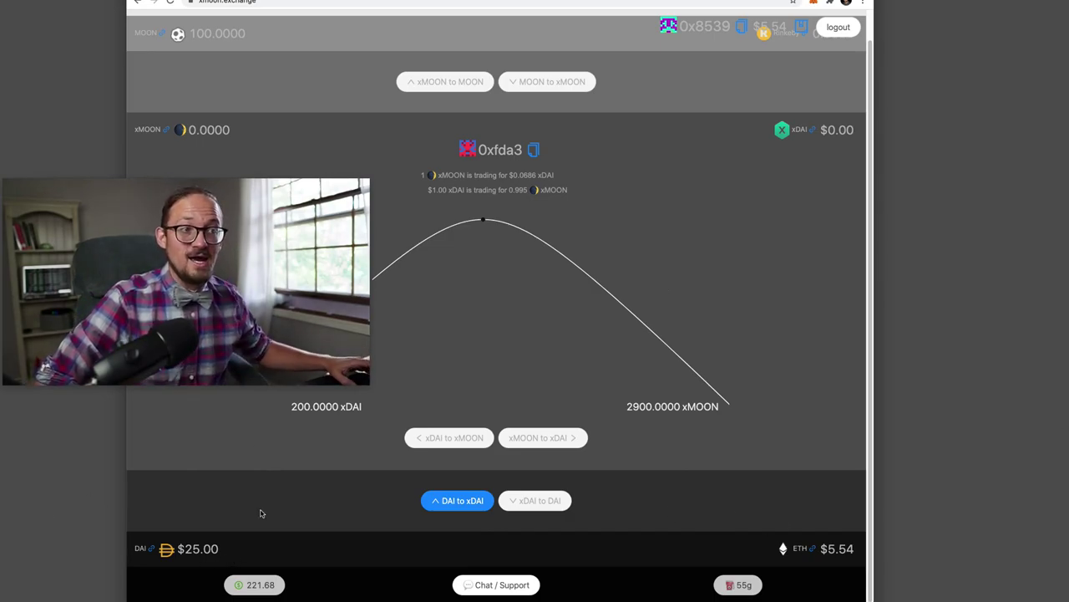
# Request a 20 DAI to xDAI bridge and approve it in MetaMask.
pyautogui.click(460, 501)
pyautogui.write('2')
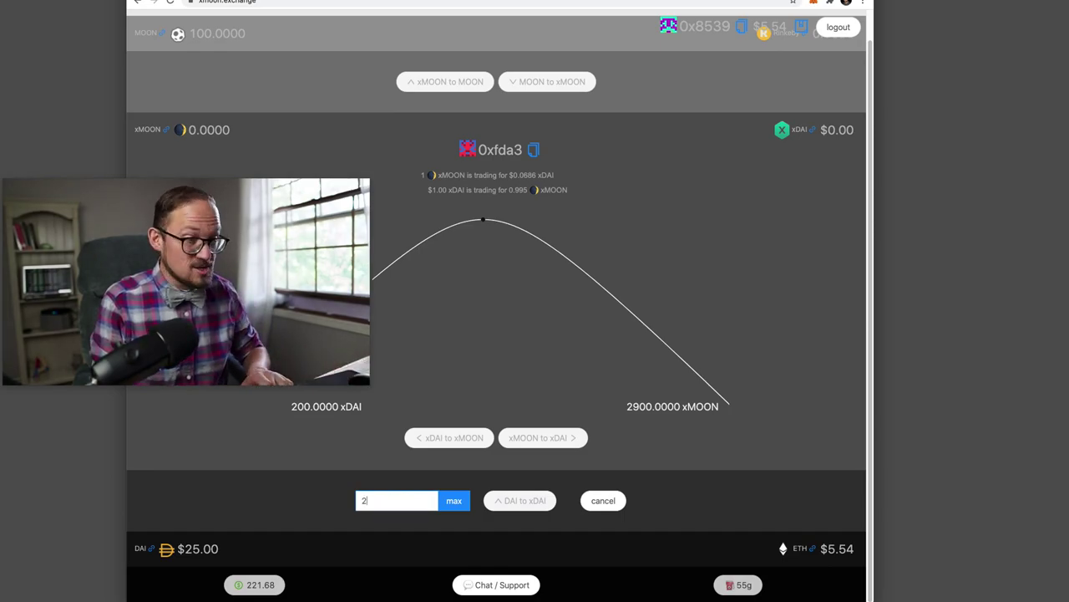
pyautogui.write('0')
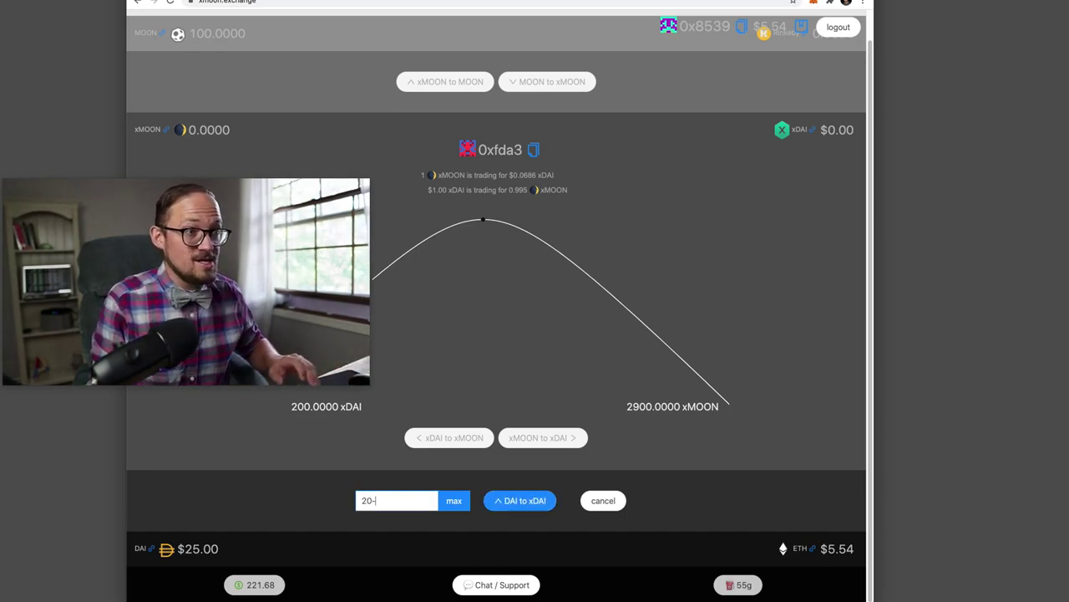
pyautogui.click(519, 506)
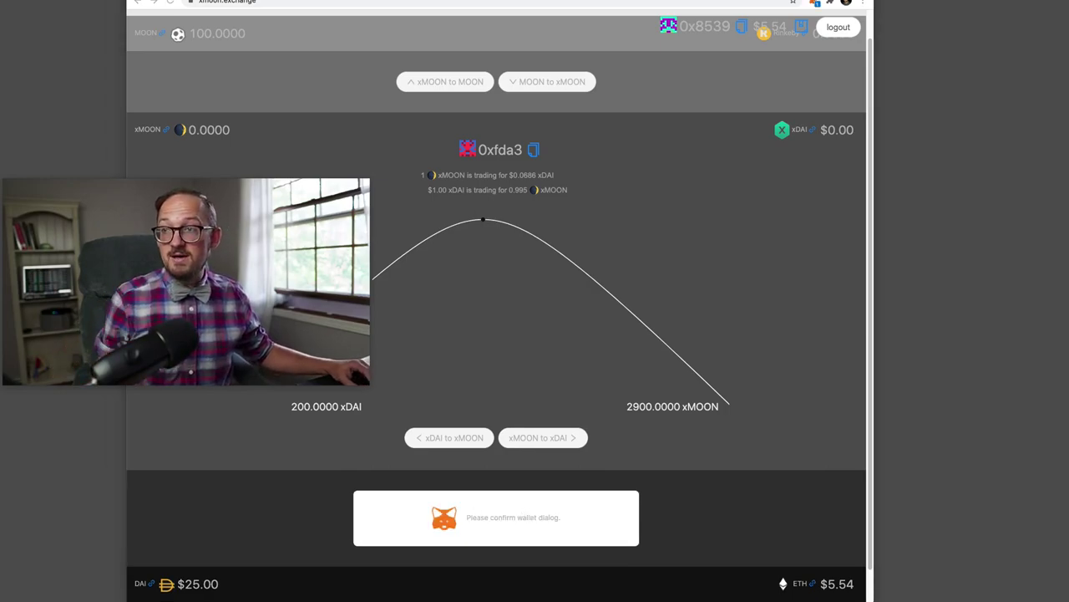
pyautogui.click(708, 447)
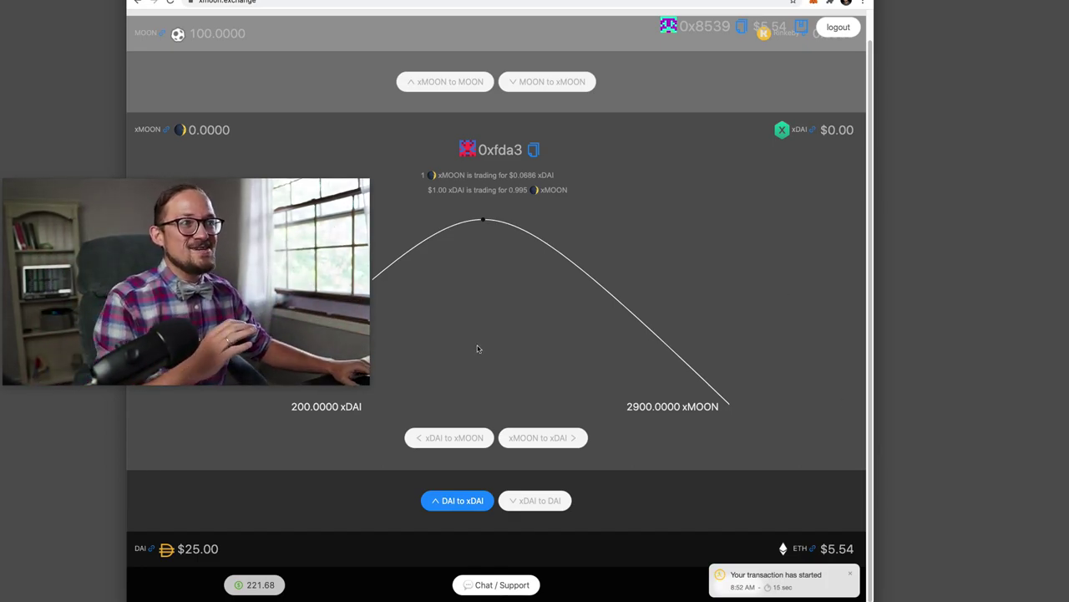
# Check that the bridge succeeded with DAI at $5.00, then highlight the 100.0000 MOON balance.
pyautogui.scroll(1, 477, 348)
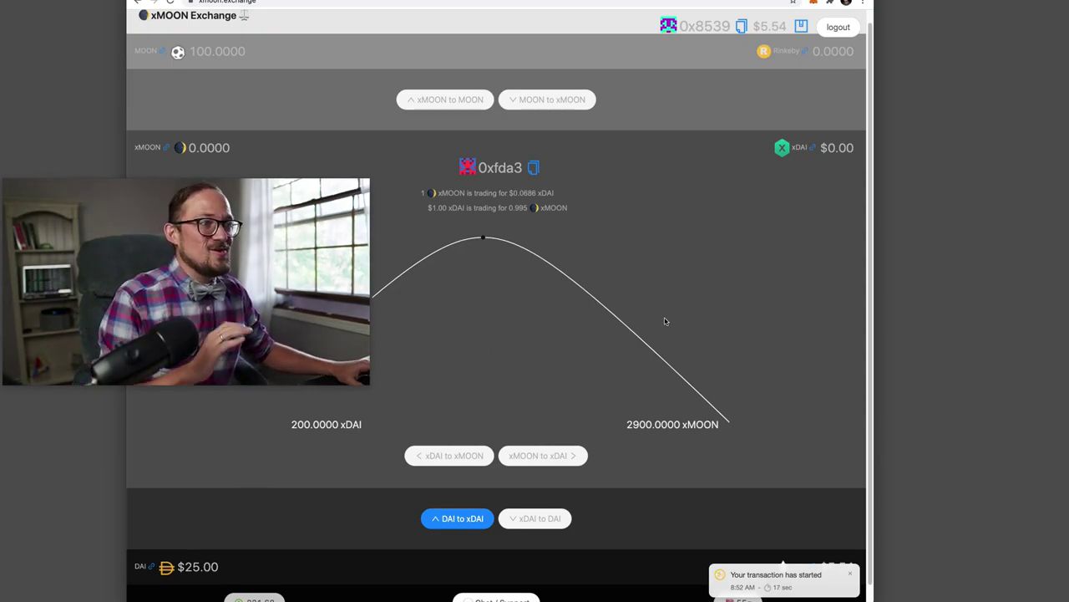
pyautogui.scroll(1, 666, 320)
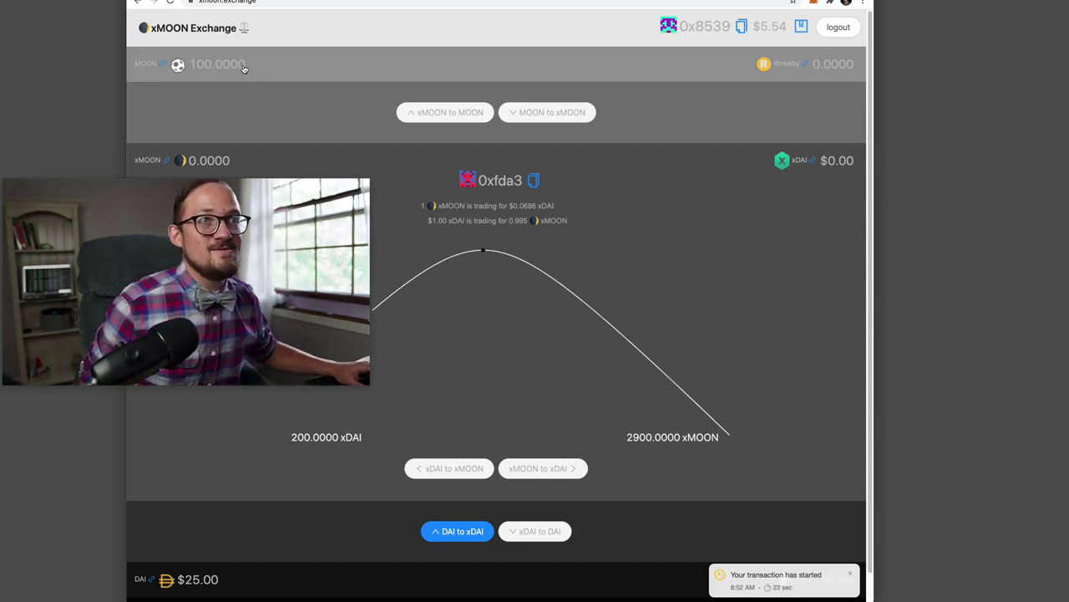
pyautogui.scroll(-1, 623, 318)
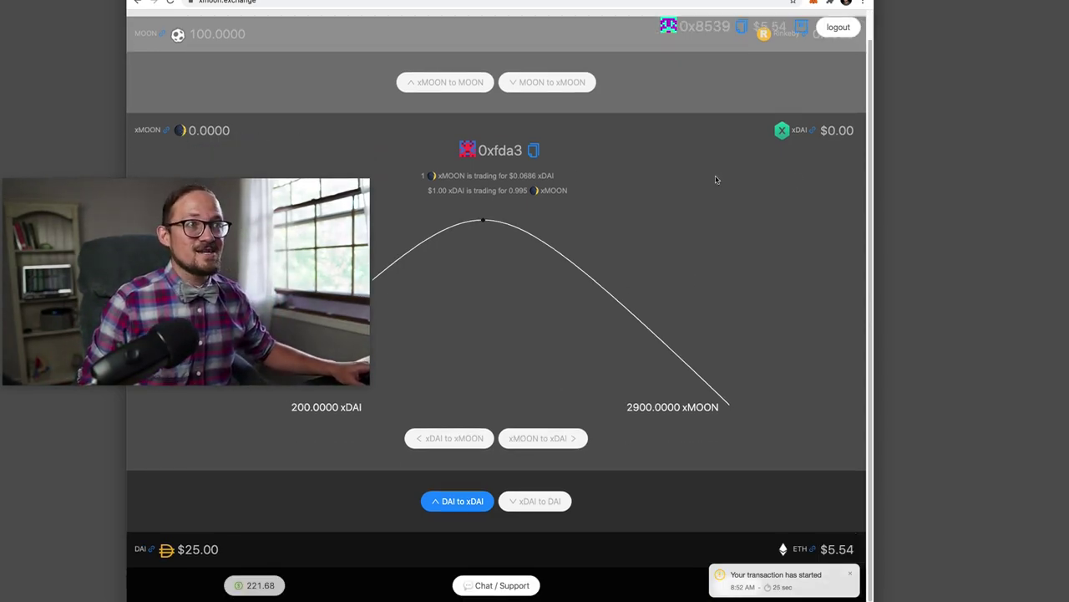
pyautogui.scroll(-1, 682, 306)
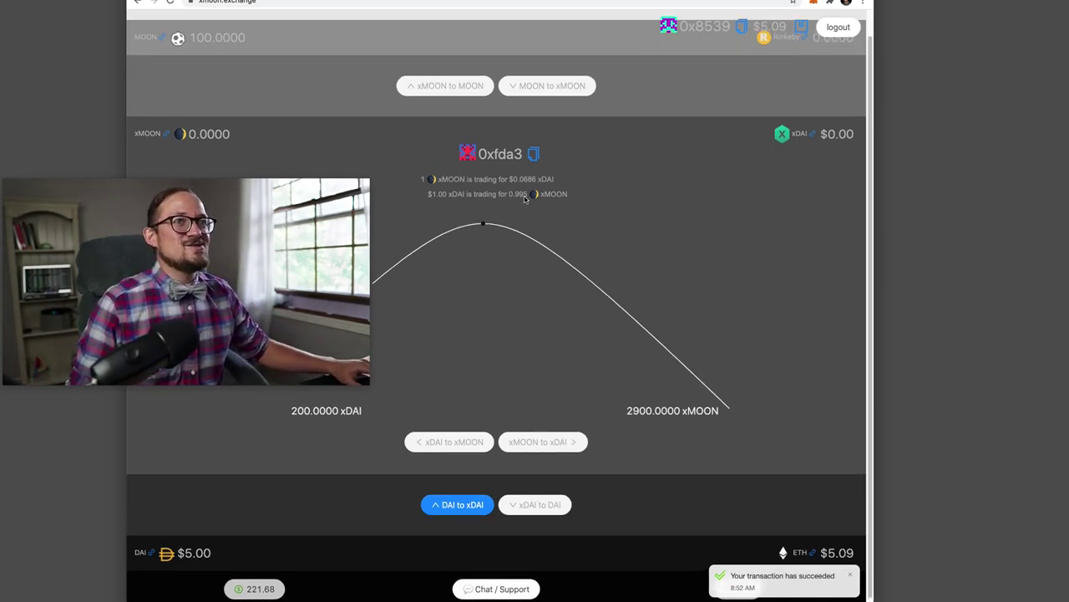
pyautogui.scroll(1, 429, 67)
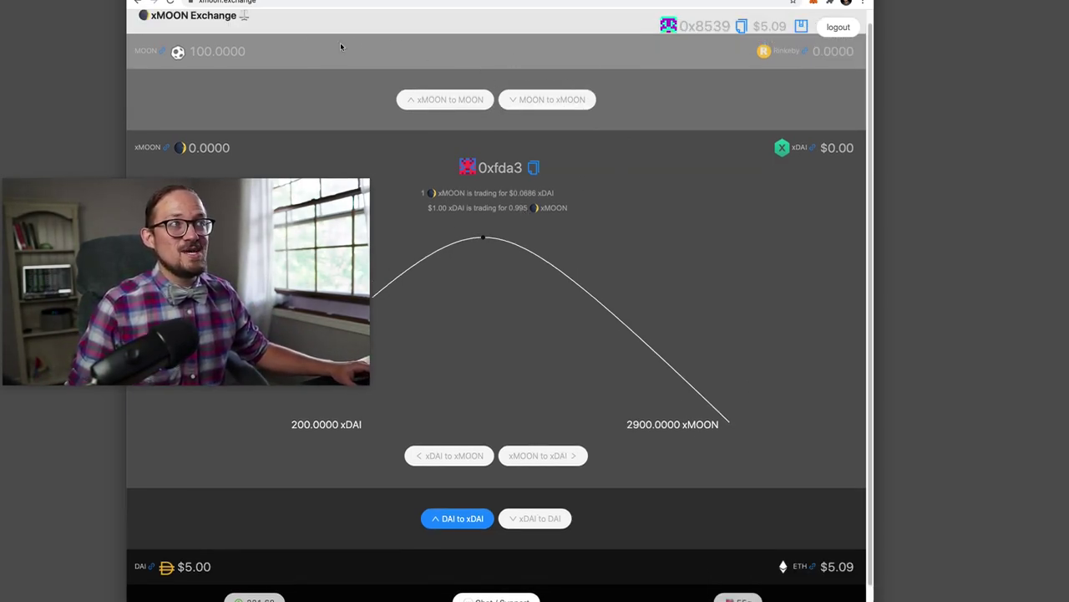
pyautogui.moveTo(161, 50); pyautogui.dragTo(369, 51)
# Send 50 MOON to the bridge from MetaMask and approve the transfer.
pyautogui.click(368, 51)
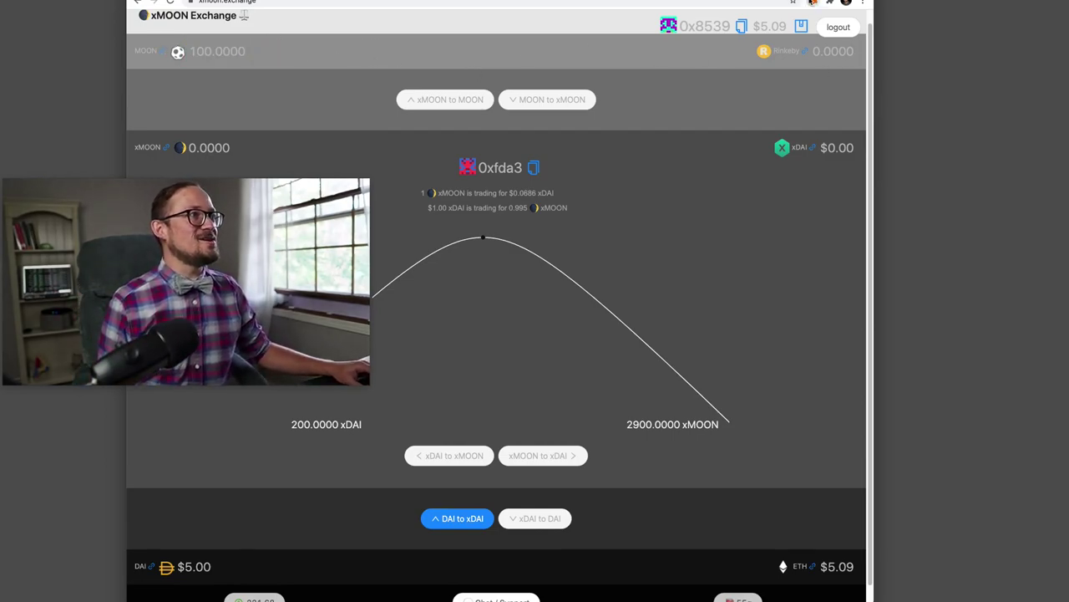
pyautogui.click(814, 3)
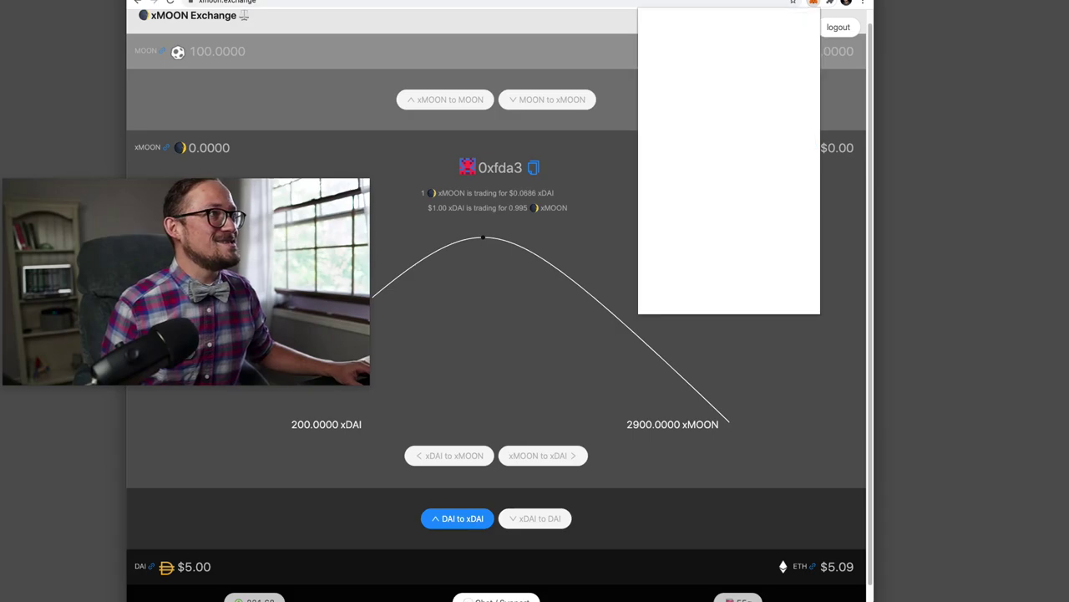
pyautogui.click(675, 361)
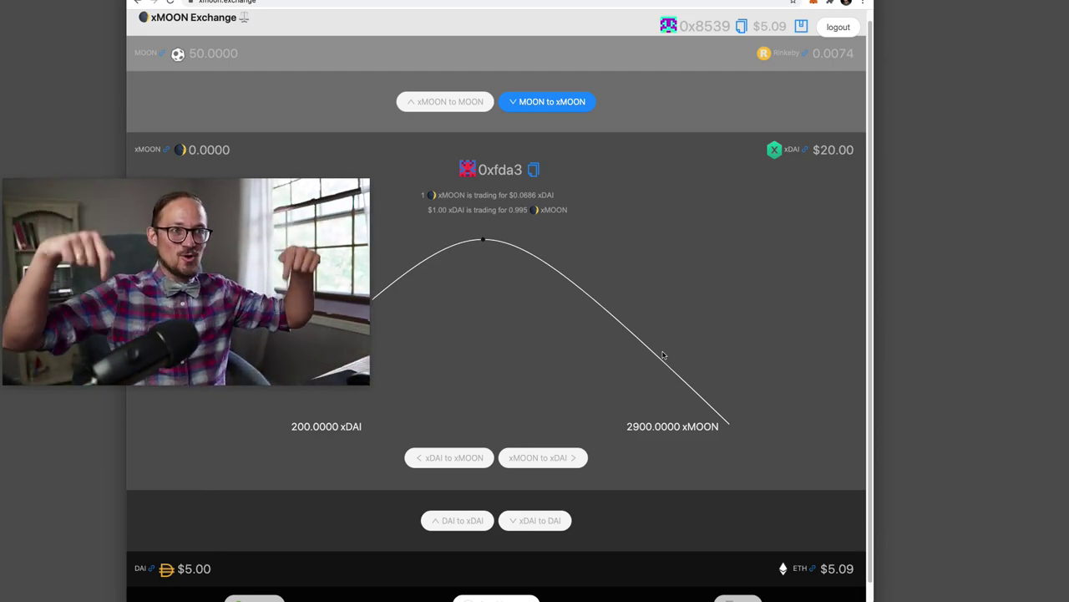
# Scroll the page to confirm 50.0000 xMOON and $20.00 xDAI with the curve displayed.
pyautogui.scroll(-1, 599, 289)
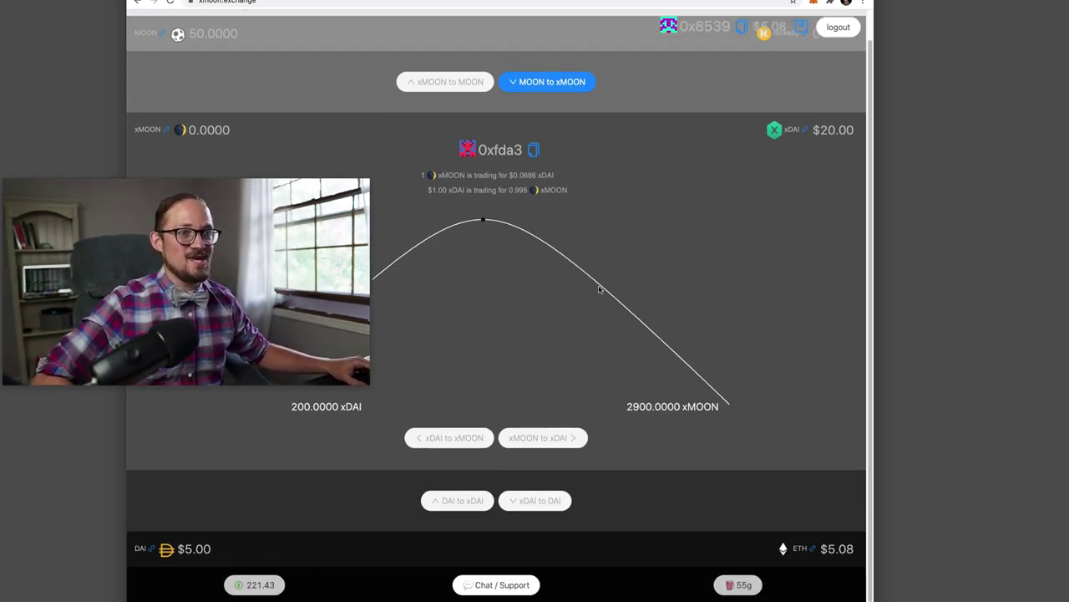
pyautogui.scroll(2, 597, 298)
pyautogui.scroll(-2, 494, 444)
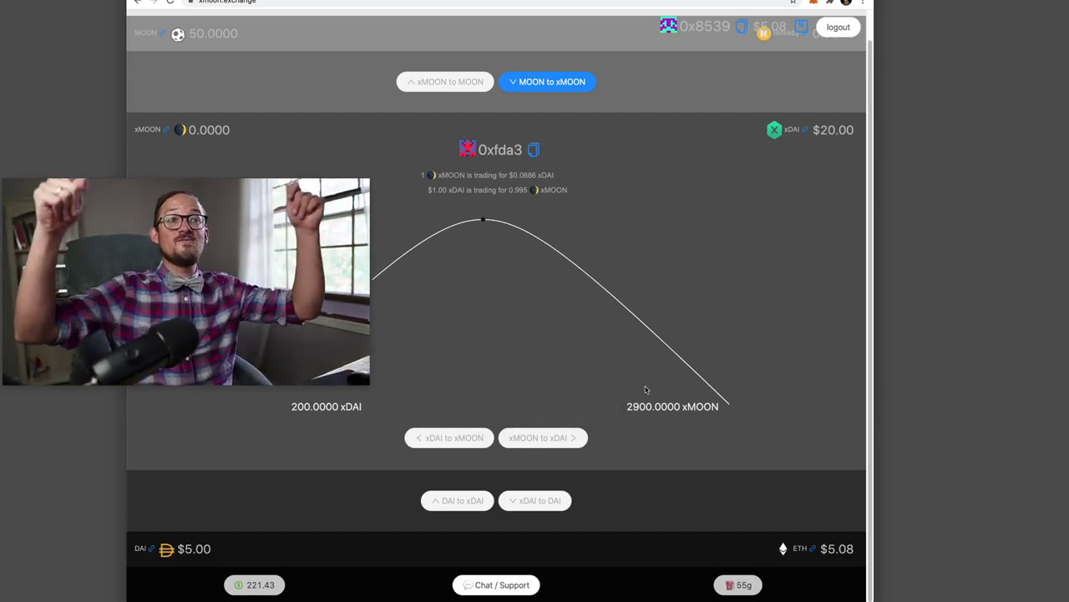
pyautogui.scroll(2, 703, 239)
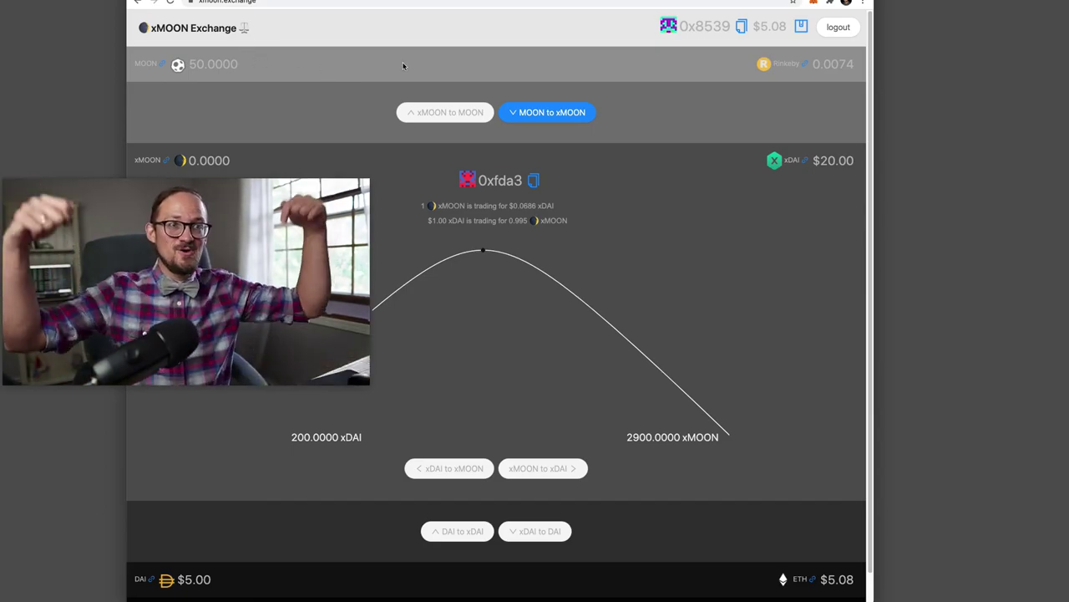
pyautogui.scroll(-1, 591, 217)
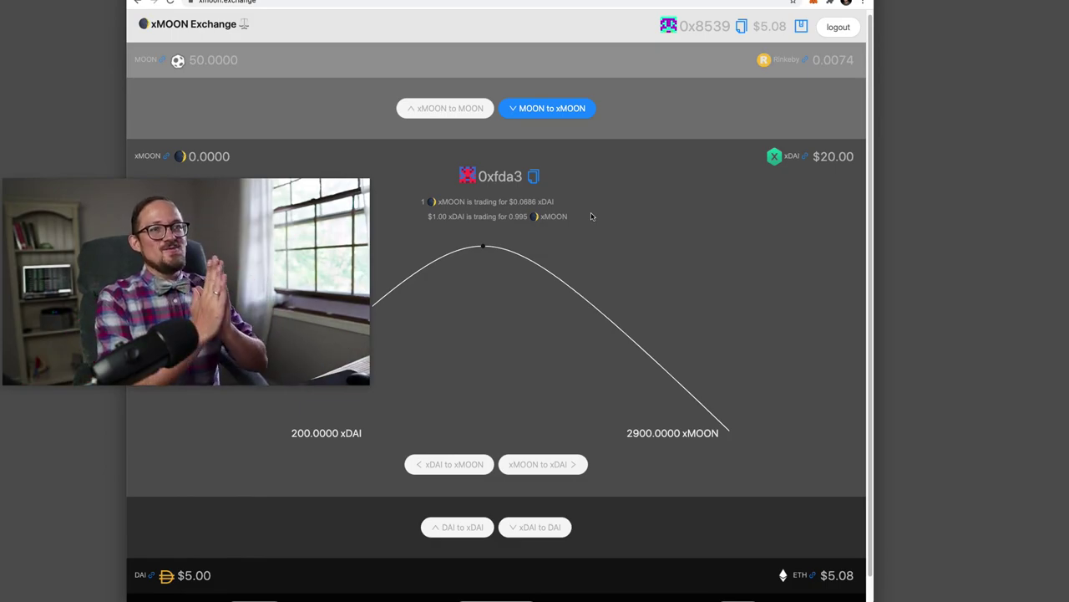
pyautogui.scroll(-2, 607, 190)
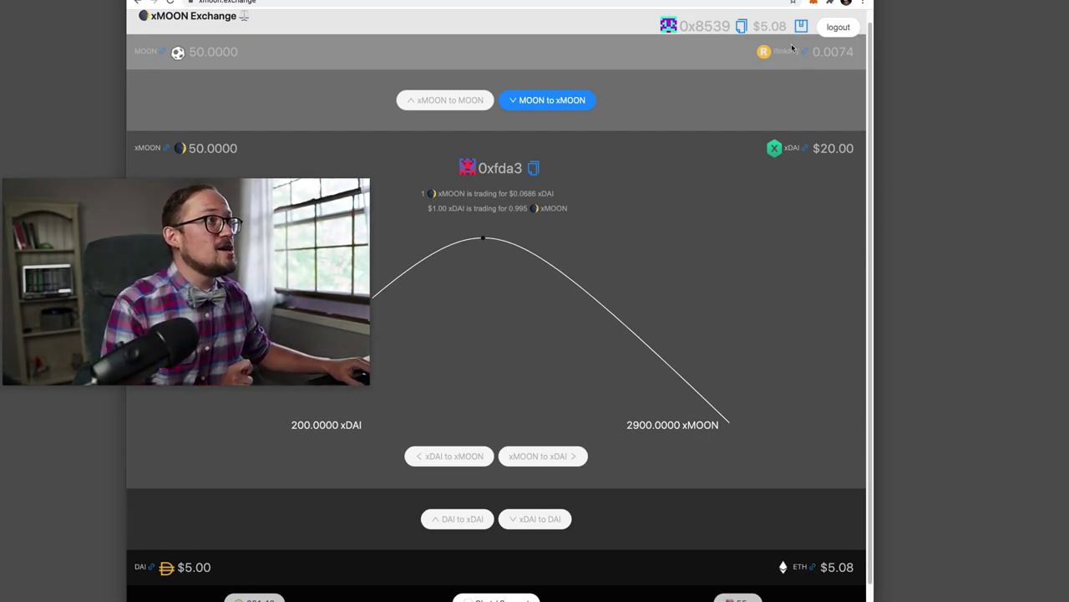
# Switch MetaMask to the xdai network after dismissing its Deposit Ether screen.
pyautogui.click(715, 176)
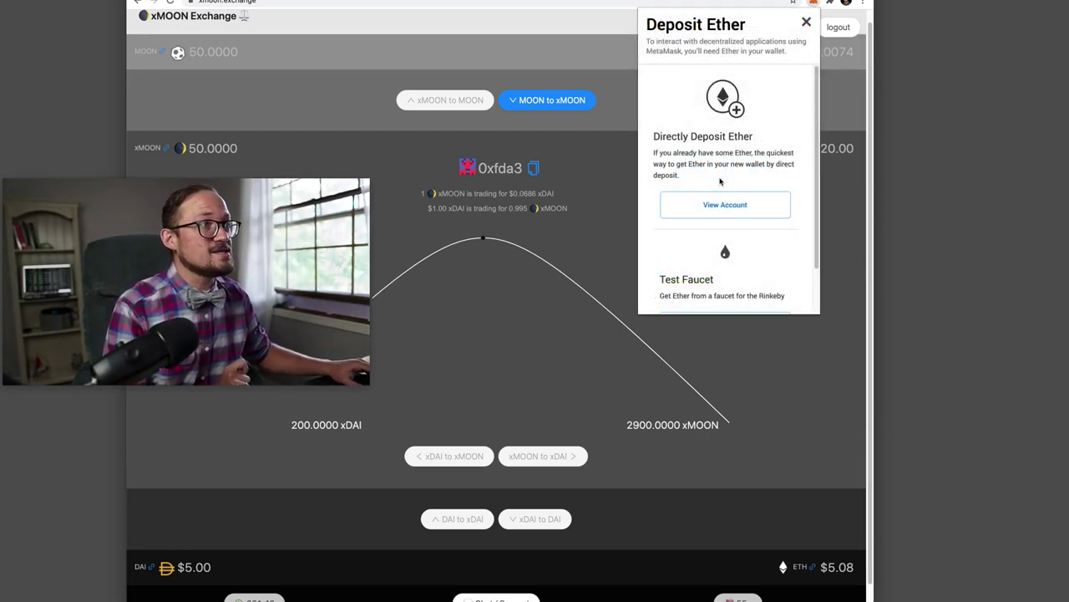
pyautogui.click(806, 23)
pyautogui.click(585, 158)
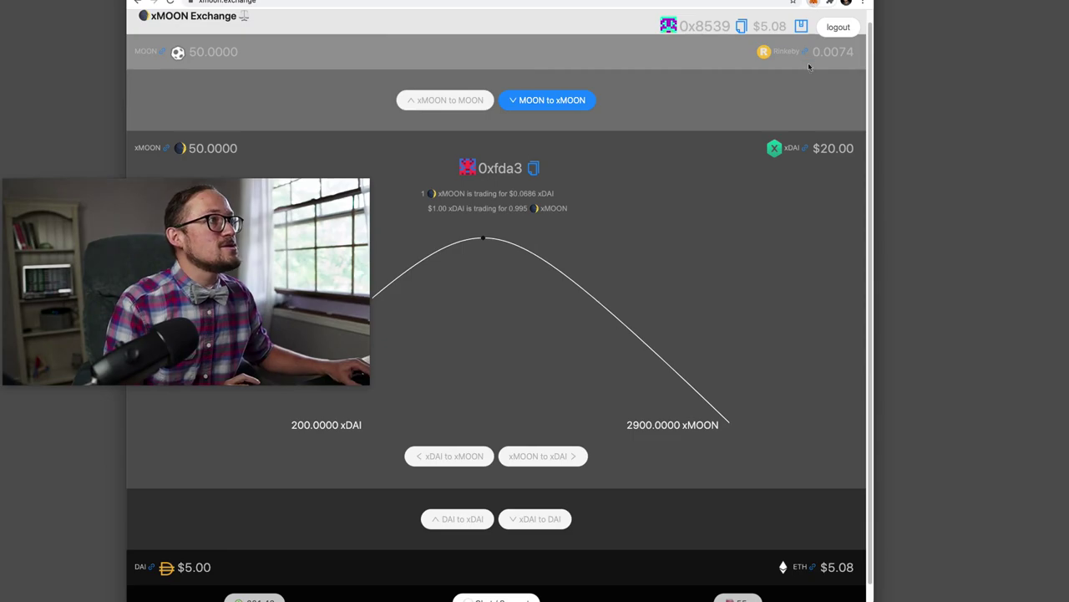
pyautogui.click(813, 3)
pyautogui.click(735, 26)
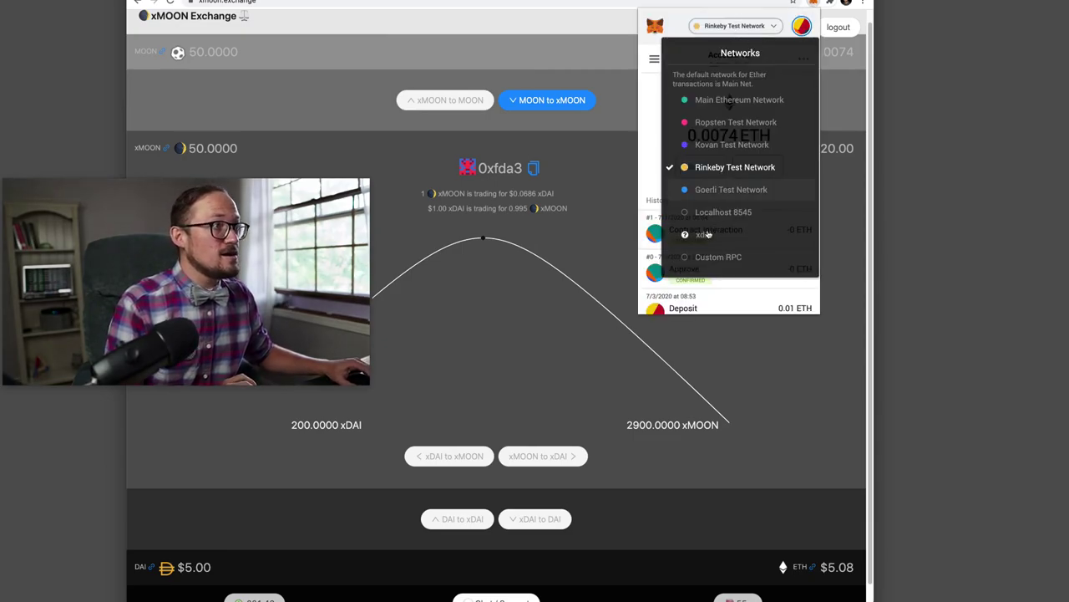
pyautogui.click(708, 236)
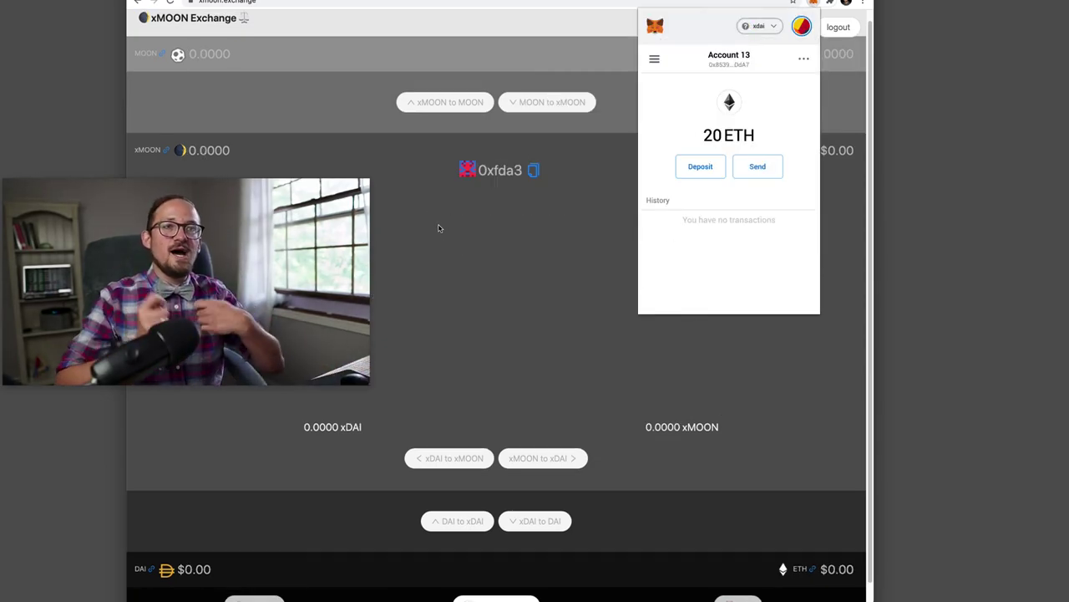
pyautogui.click(559, 219)
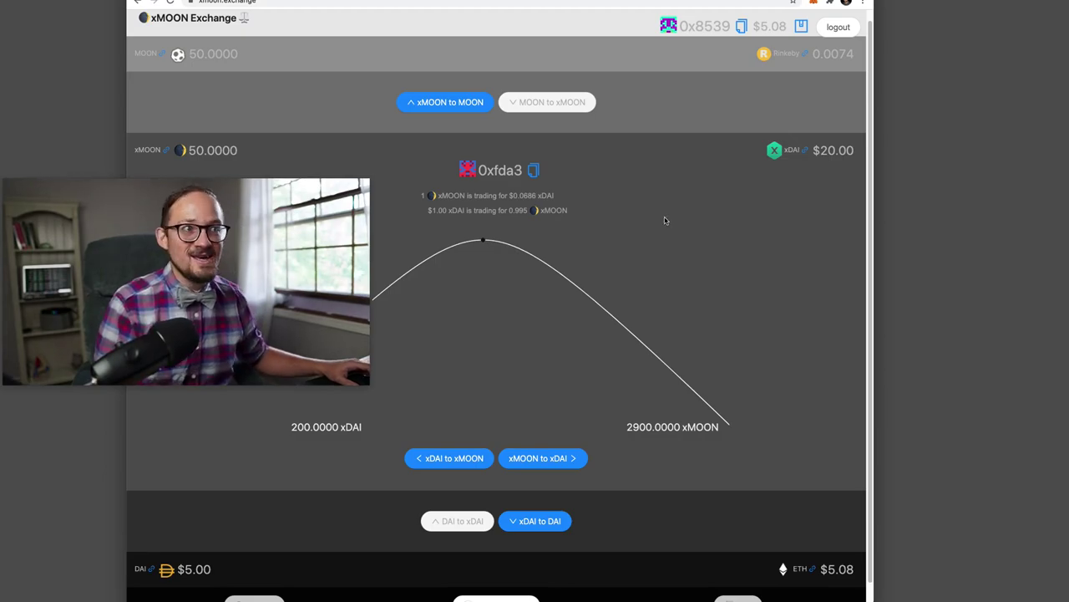
# Enter an xMOON to xDAI swap, previewing 1050 before settling on 50 xMOON (~$3.39 xDAI).
pyautogui.click(544, 461)
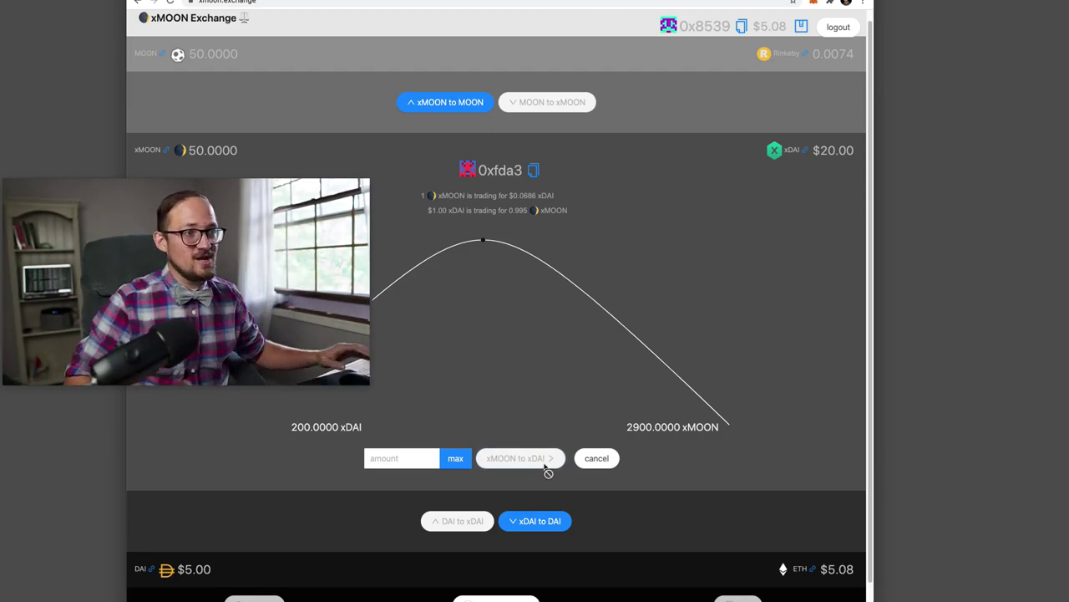
pyautogui.click(411, 458)
pyautogui.write('50')
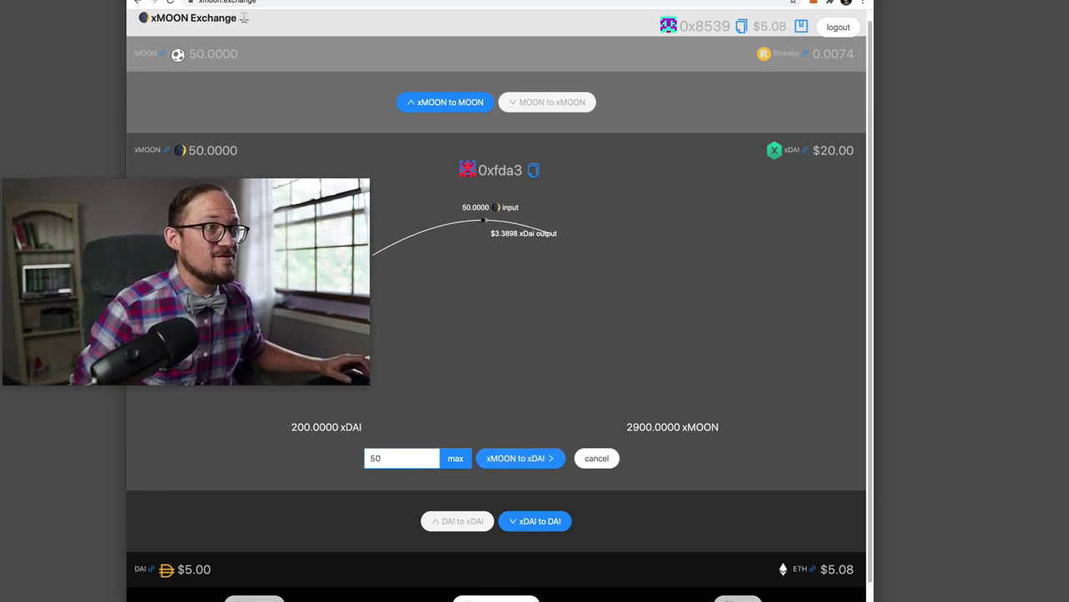
pyautogui.click(369, 458)
pyautogui.write('1')
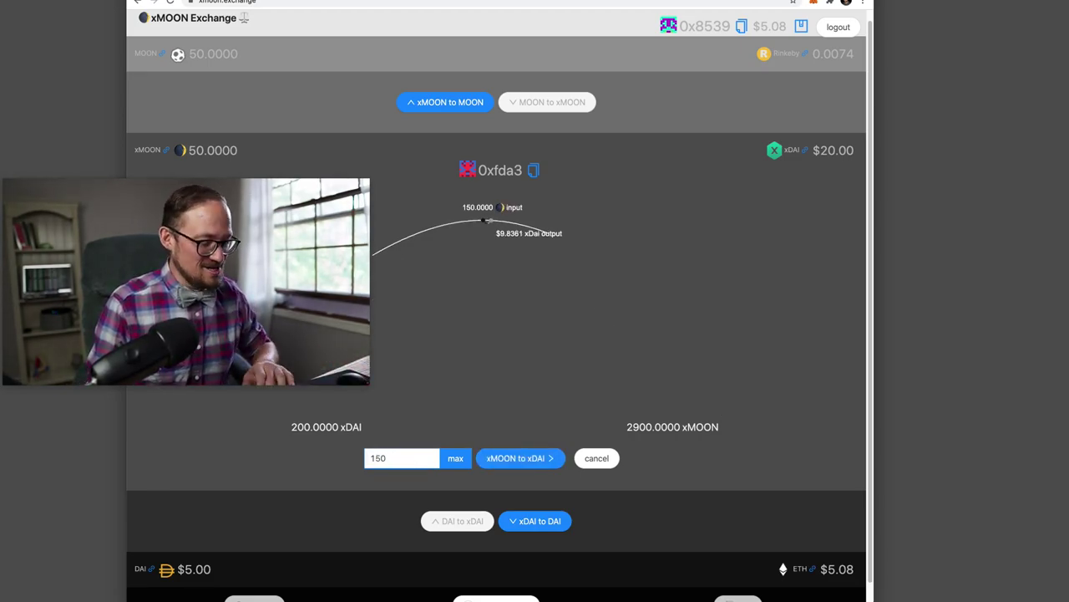
pyautogui.write('0')
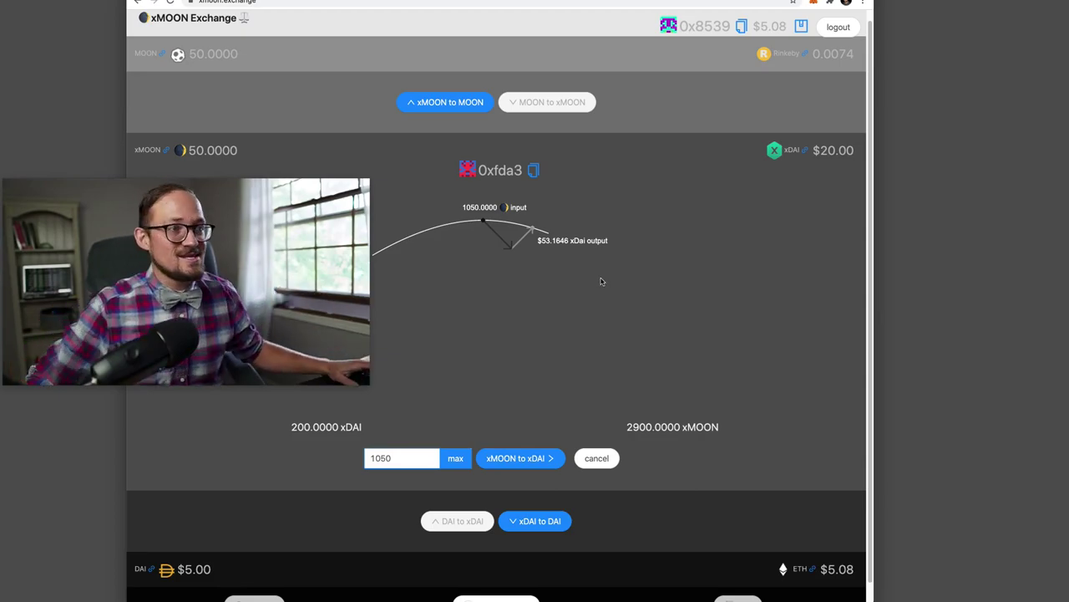
pyautogui.moveTo(398, 458); pyautogui.dragTo(340, 462)
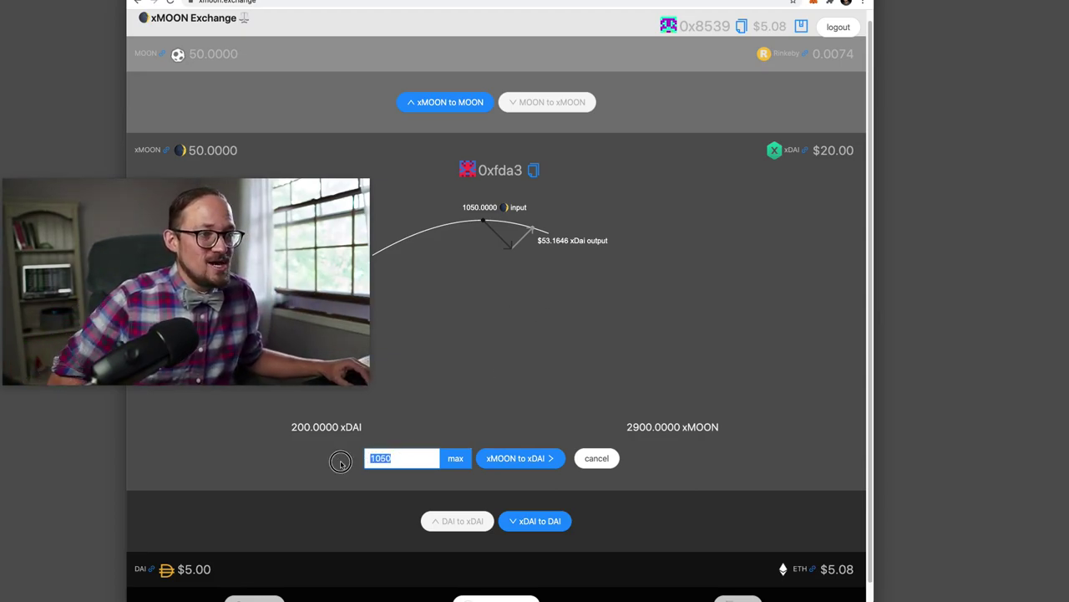
pyautogui.write('50')
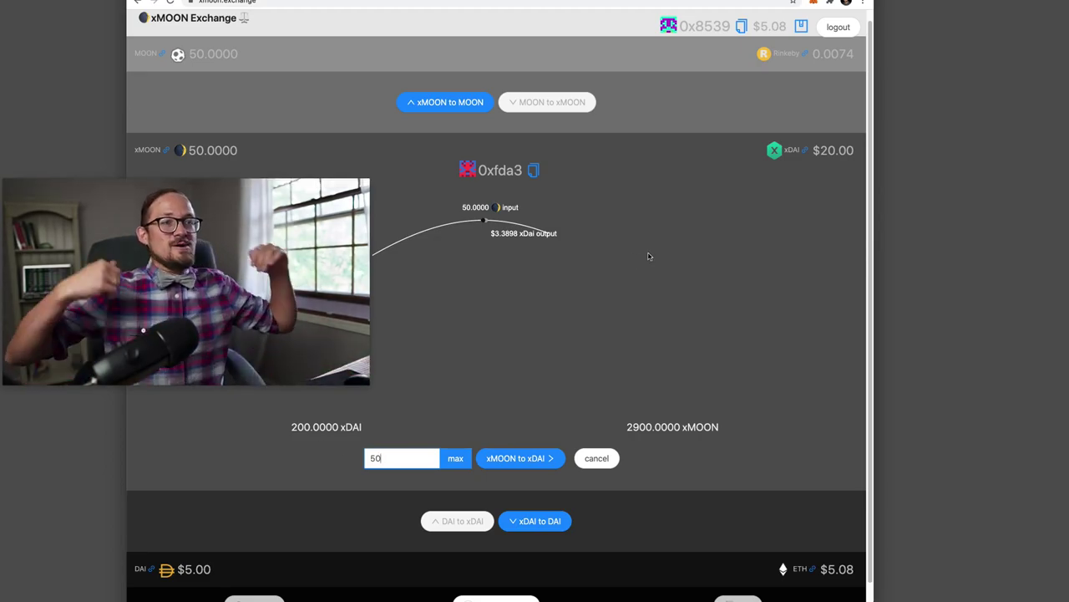
# Submit the 50 xMOON swap, allowing xMOON spending and confirming the transaction in MetaMask.
pyautogui.click(522, 458)
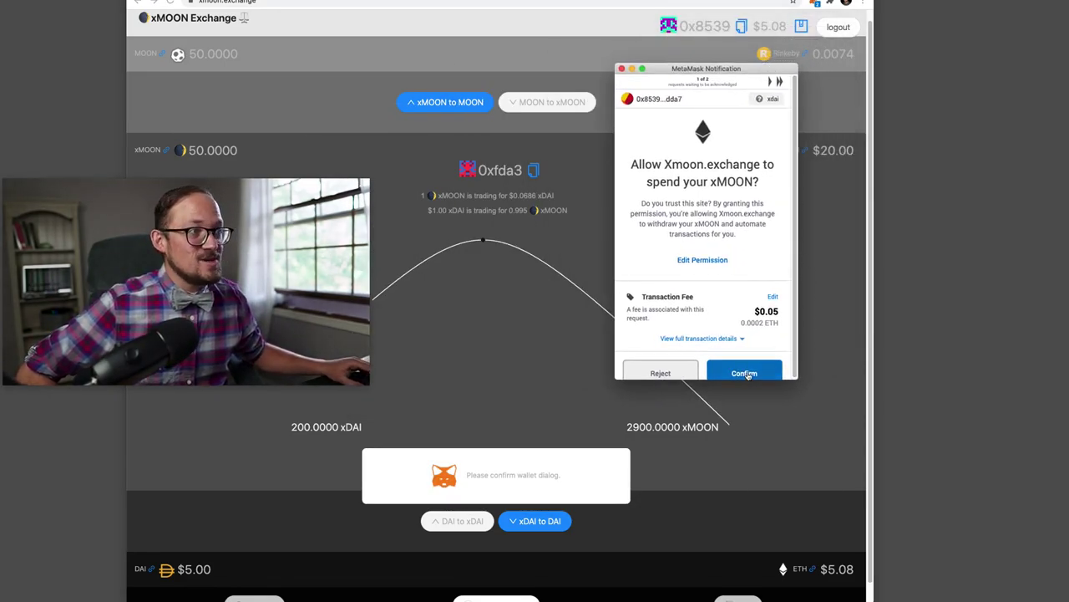
pyautogui.click(748, 374)
pyautogui.click(749, 359)
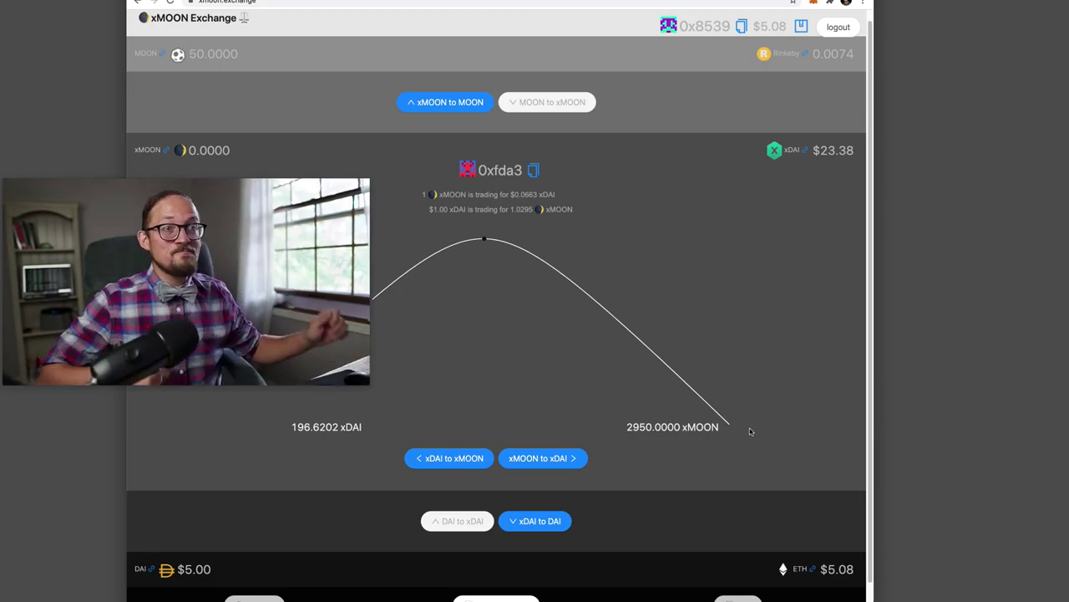
# Preview xDAI to xMOON swaps of 25, 1 and 5 xDAI, settling on $5 (~73.16 xMOON).
pyautogui.click(453, 459)
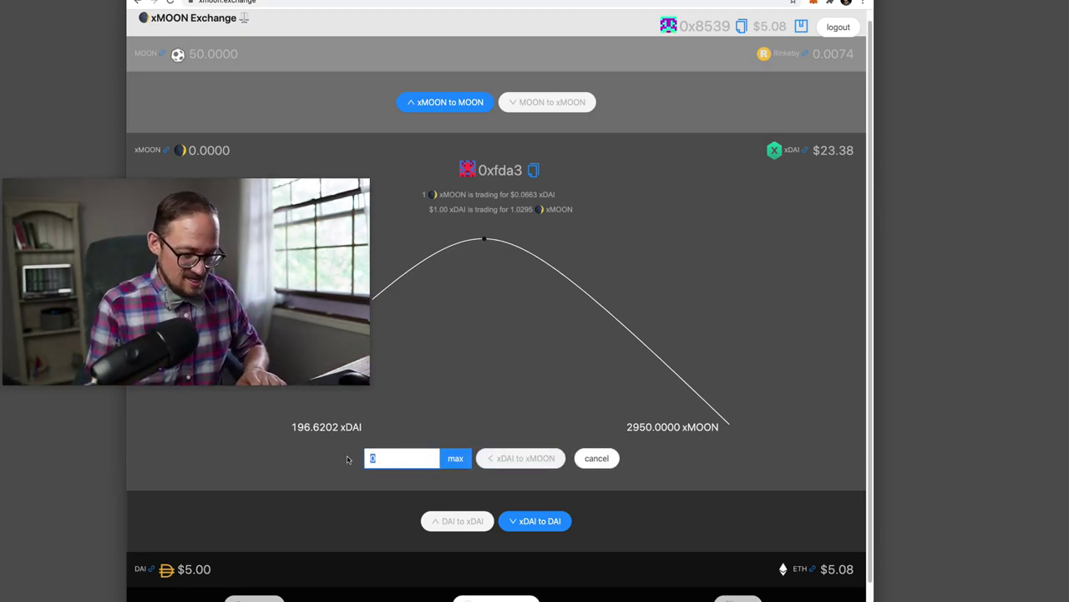
pyautogui.write('25')
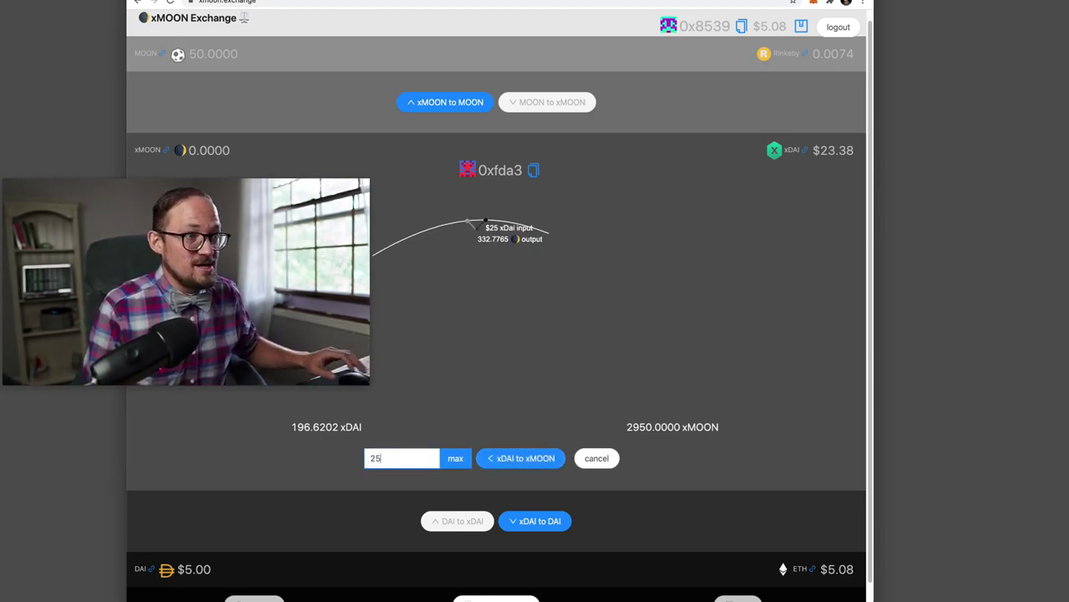
pyautogui.press('BackSpace')
pyautogui.press('BackSpace')
pyautogui.write('1')
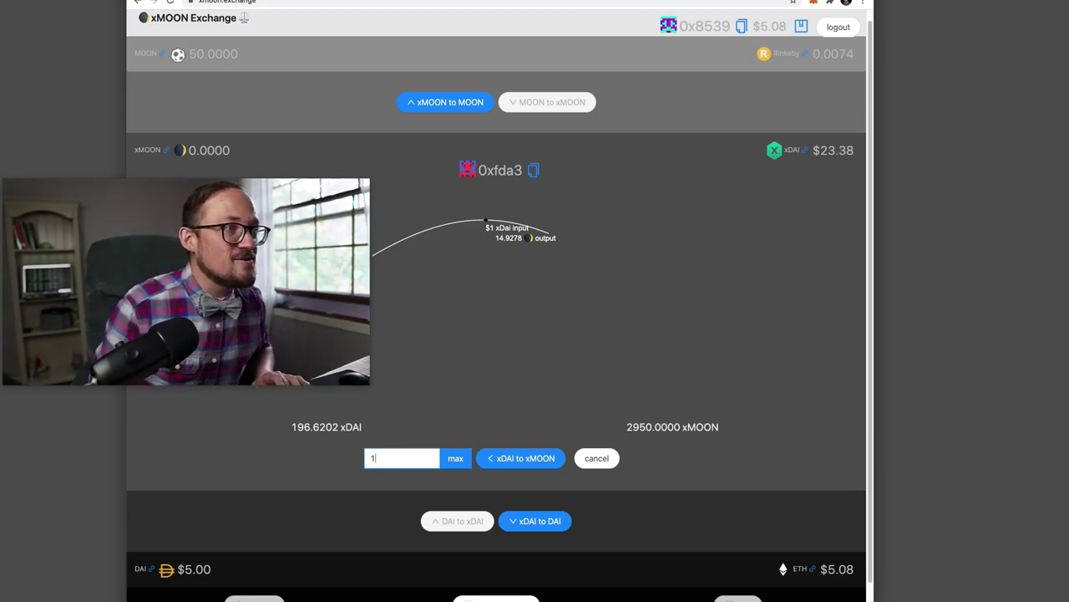
pyautogui.press('BackSpace')
pyautogui.write('5')
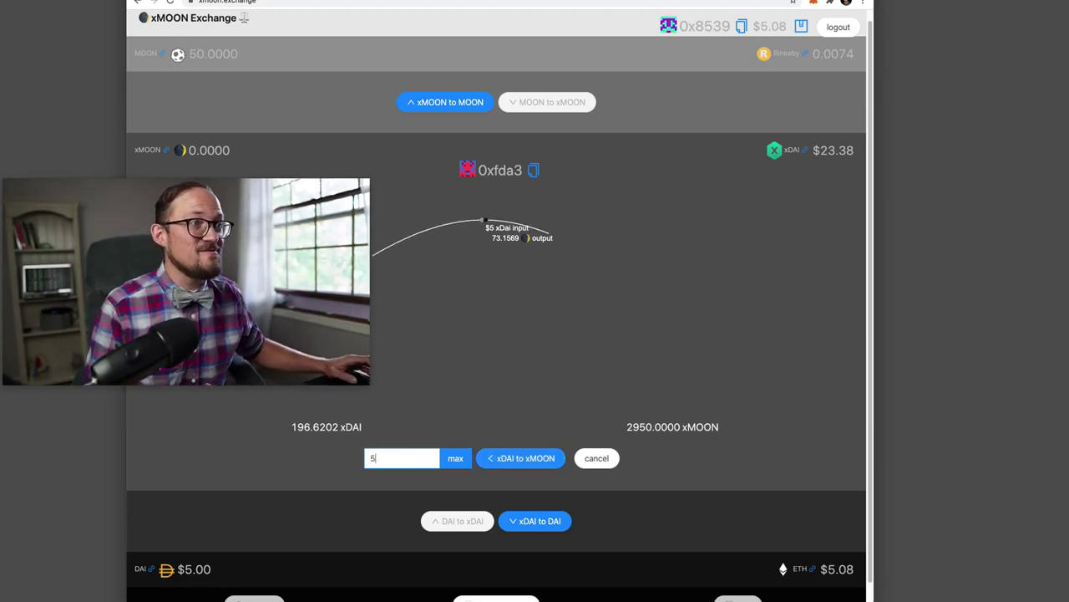
pyautogui.moveTo(393, 459); pyautogui.dragTo(320, 446)
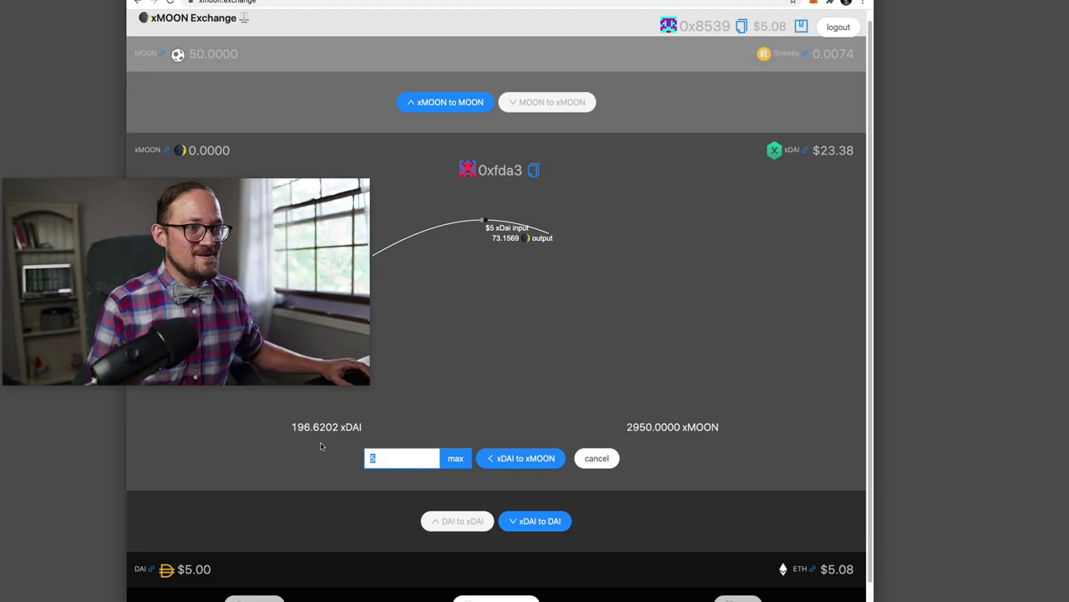
# Submit the $5 xDAI to xMOON swap.
pyautogui.click(528, 460)
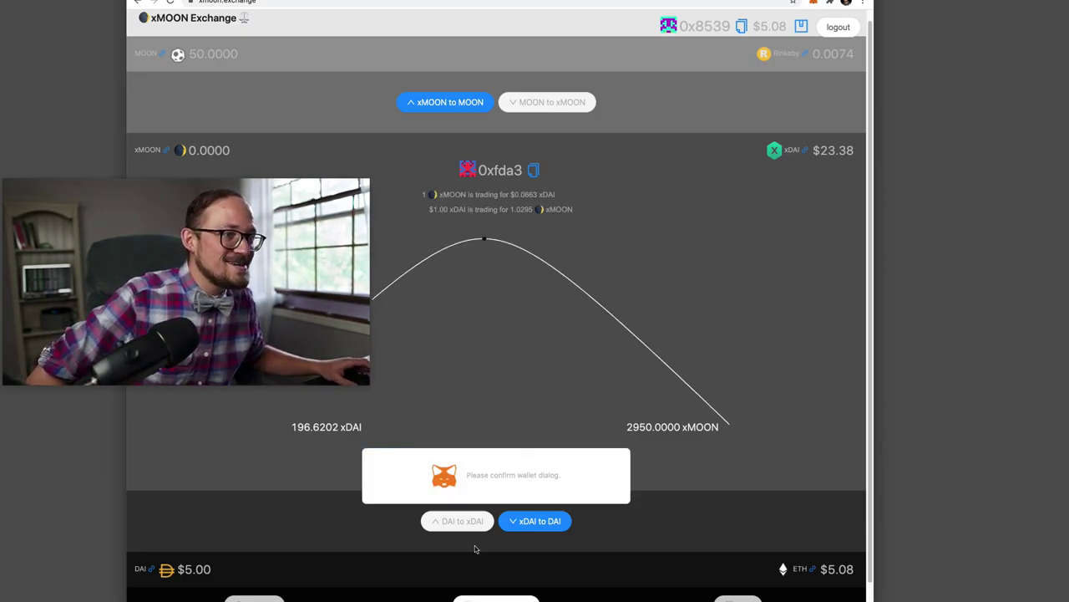